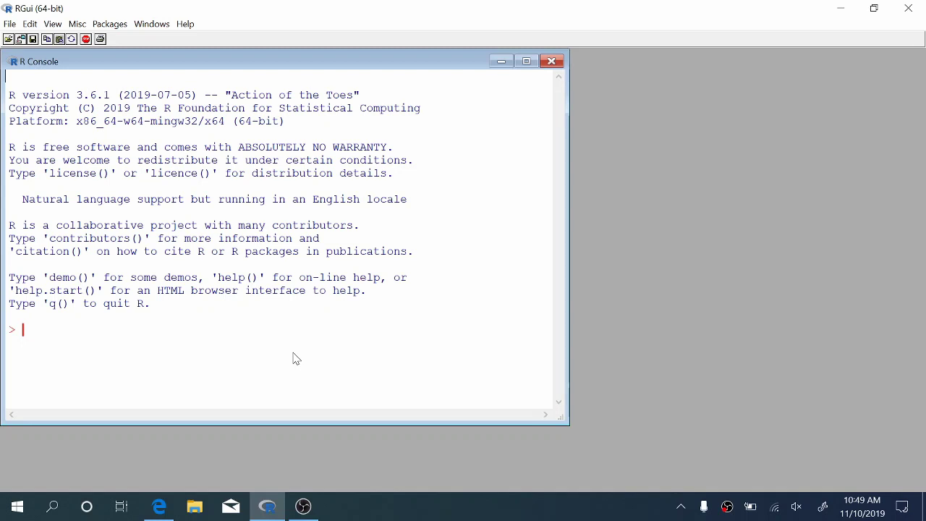
- Run library(Rcmdr) at the RGui console to start R Commander
{"action": "type", "text": "library("}
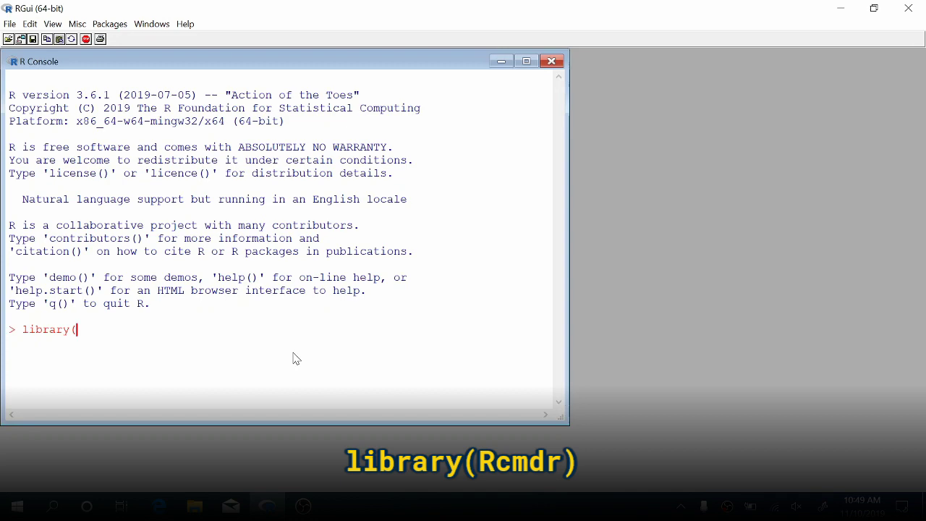
{"action": "type", "text": "Rcmdr)"}
{"action": "key", "text": "Return"}
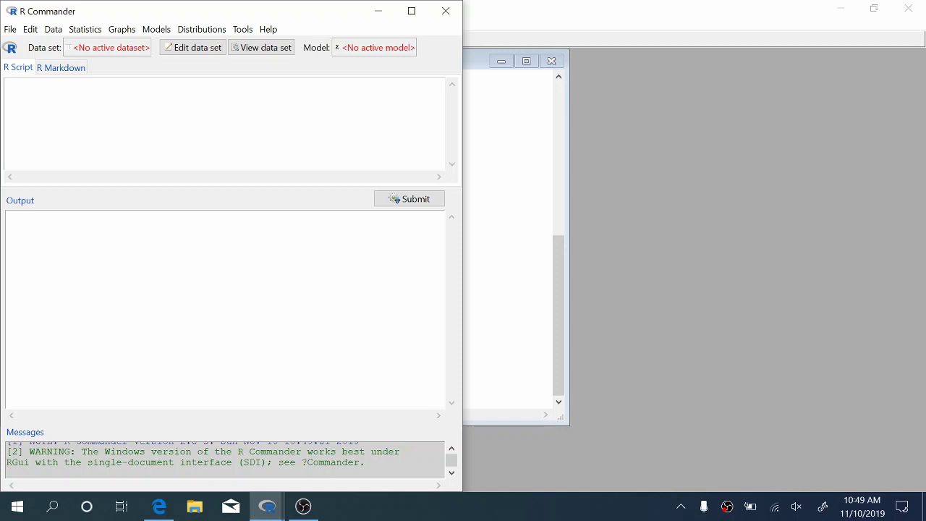
- Load the shock data set from the STATS 250 > Prelab 10 folder
{"action": "left_click", "coordinate": [52, 29]}
{"action": "left_click", "coordinate": [65, 59]}
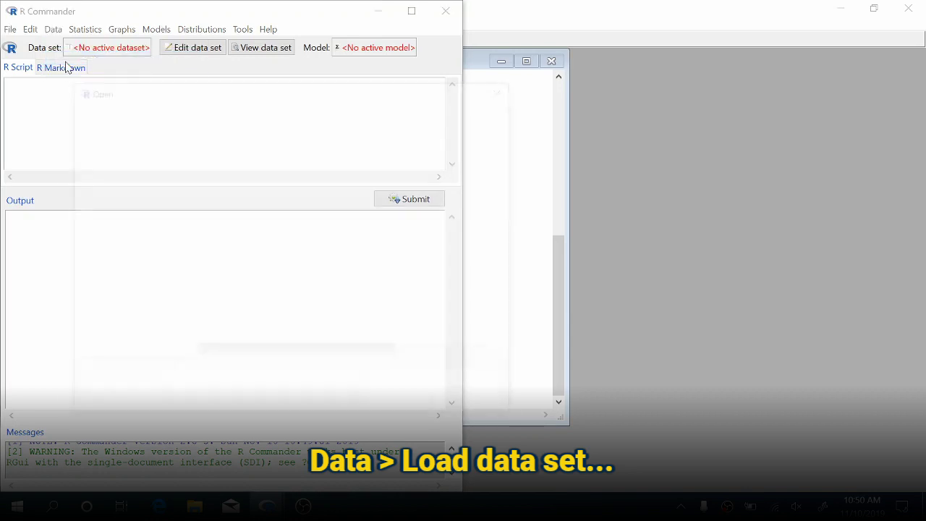
{"action": "left_click", "coordinate": [218, 112]}
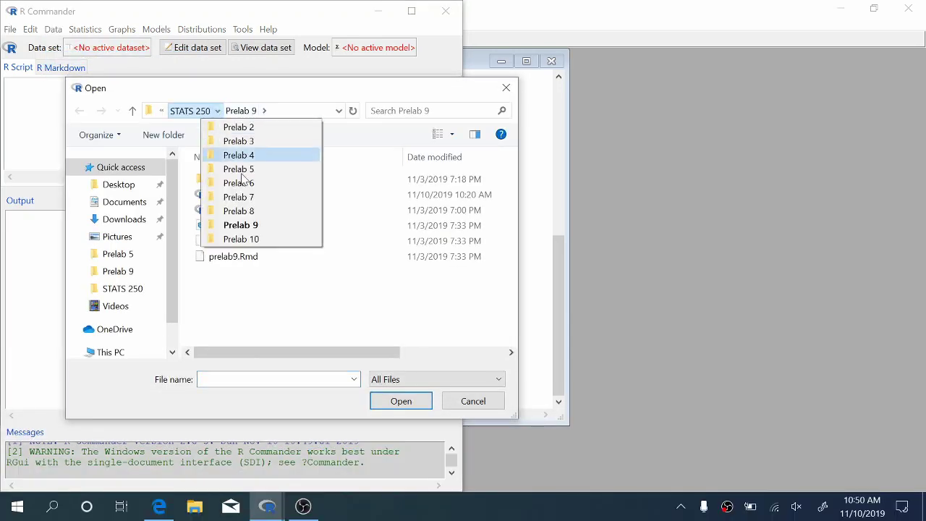
{"action": "left_click", "coordinate": [243, 239]}
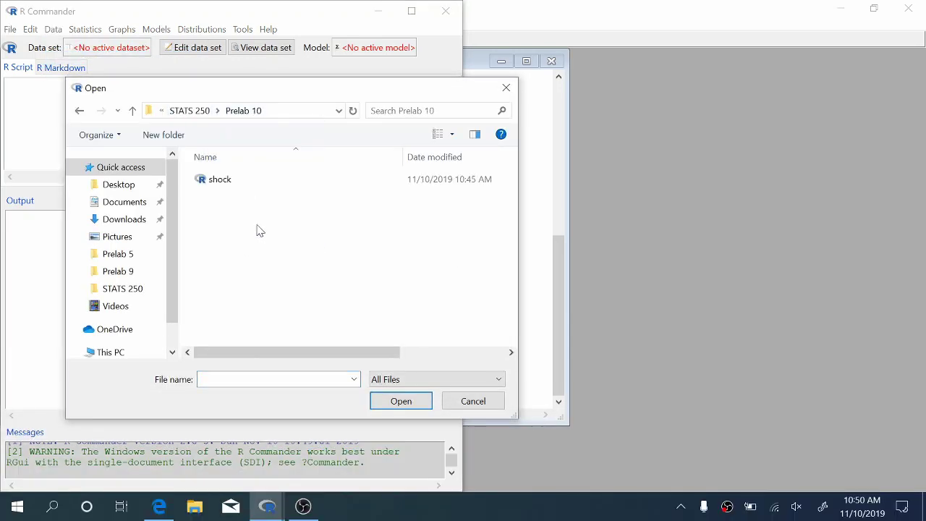
{"action": "left_click", "coordinate": [301, 185]}
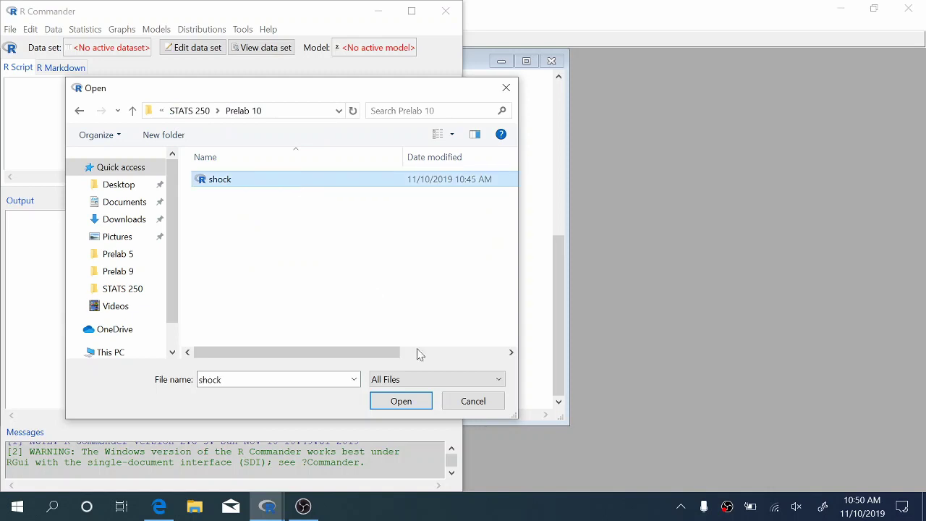
{"action": "left_click", "coordinate": [406, 400]}
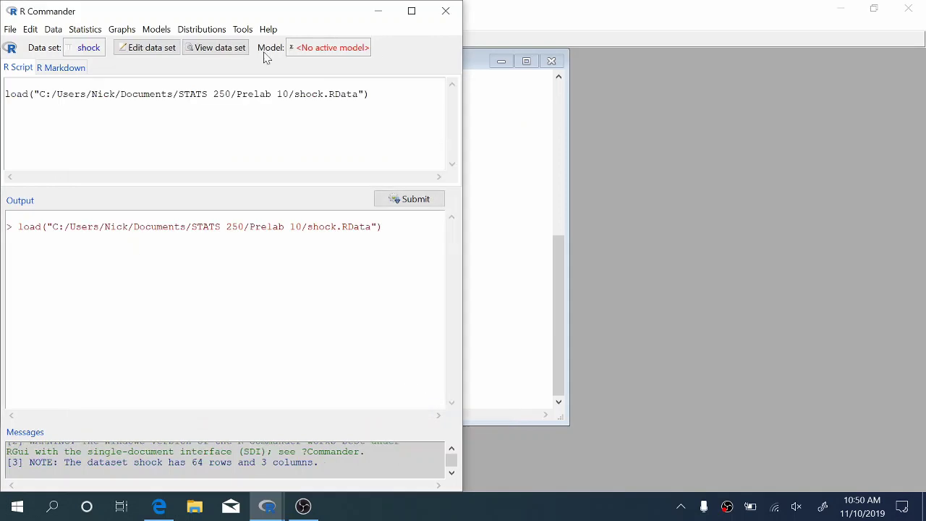
{"action": "left_click", "coordinate": [217, 47]}
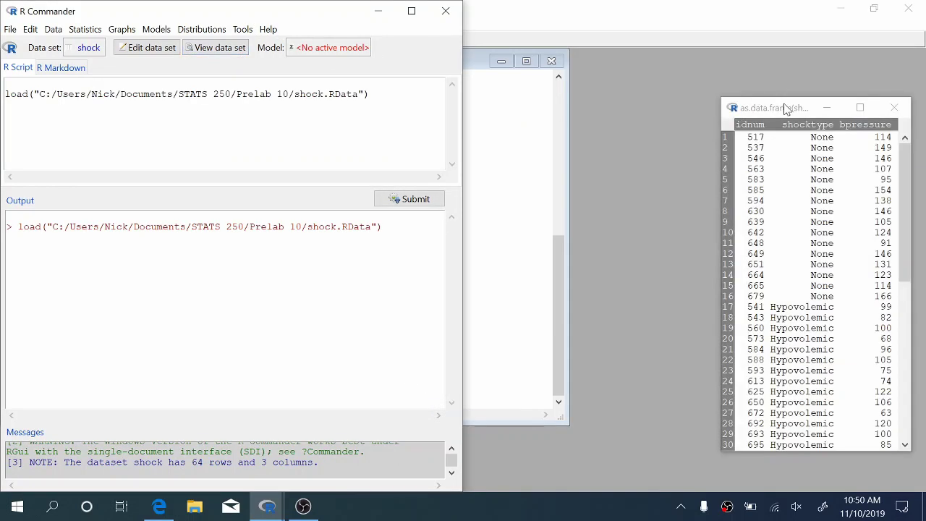
{"action": "left_click_drag", "start_coordinate": [788, 109], "coordinate": [660, 84]}
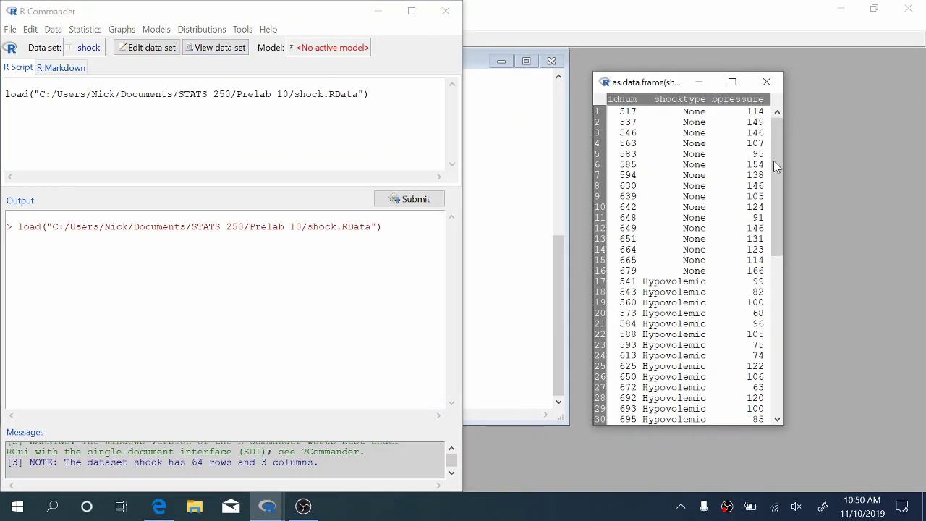
{"action": "left_click_drag", "start_coordinate": [774, 163], "coordinate": [780, 141]}
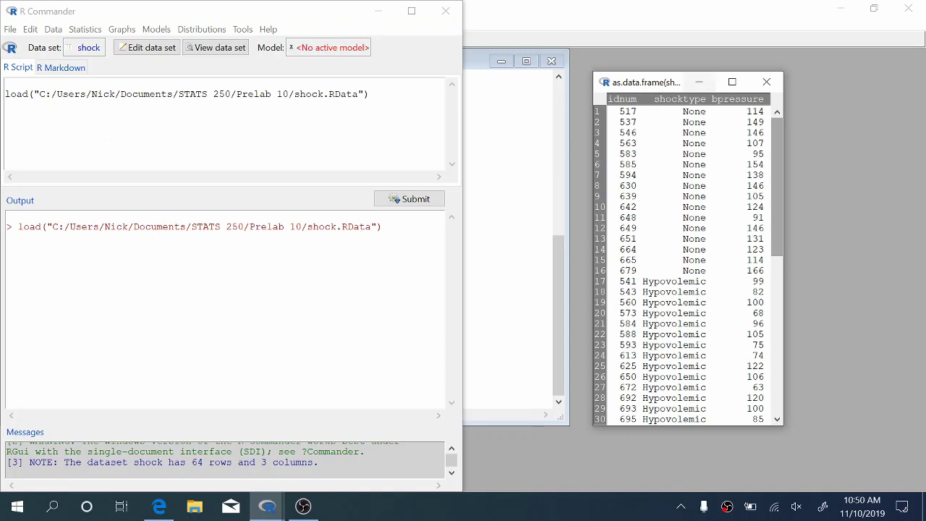
{"action": "scroll", "coordinate": [688, 264], "scroll_direction": "down", "scroll_amount": 1}
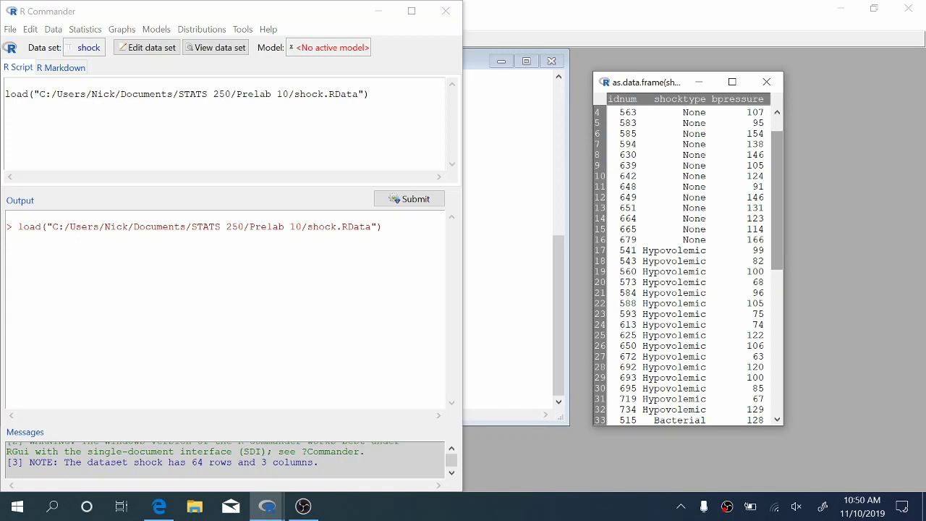
{"action": "scroll", "coordinate": [687, 265], "scroll_direction": "down", "scroll_amount": 10}
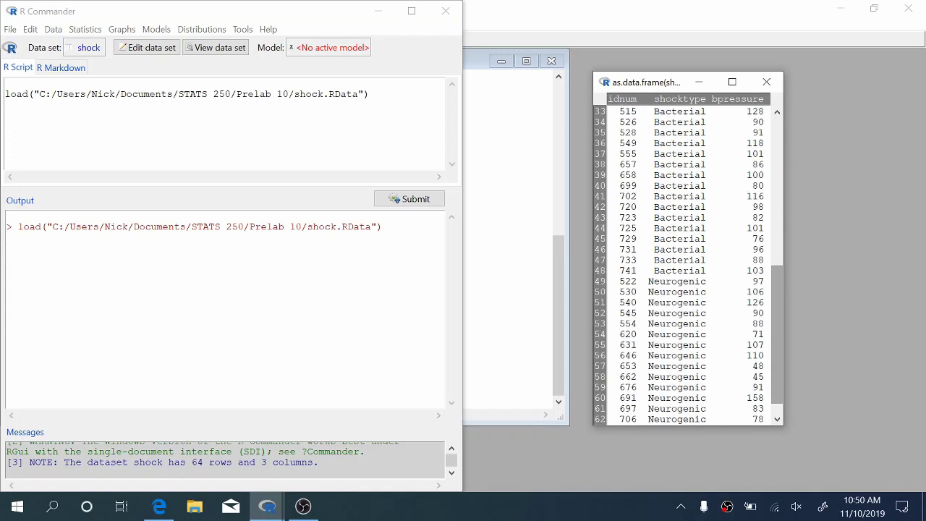
{"action": "scroll", "coordinate": [688, 264], "scroll_direction": "down", "scroll_amount": 1}
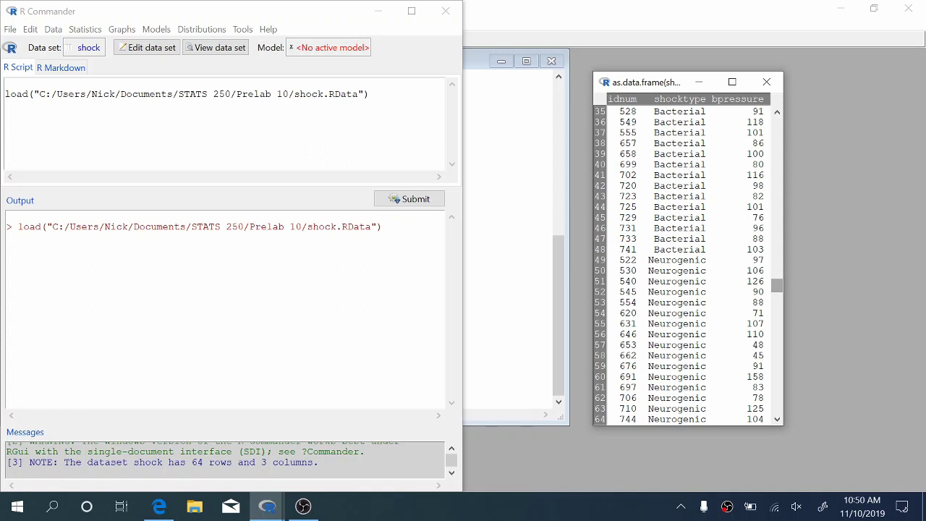
{"action": "scroll", "coordinate": [688, 264], "scroll_direction": "up", "scroll_amount": 11}
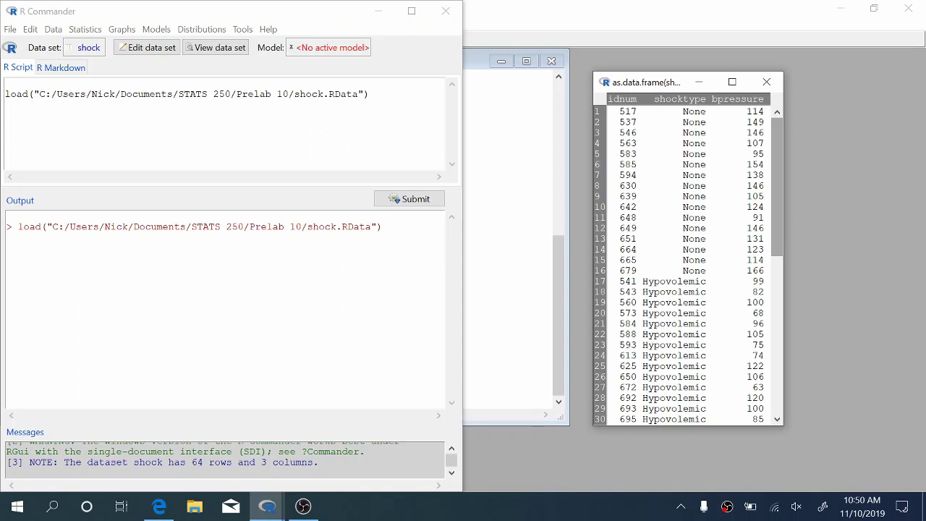
{"action": "left_click", "coordinate": [766, 82]}
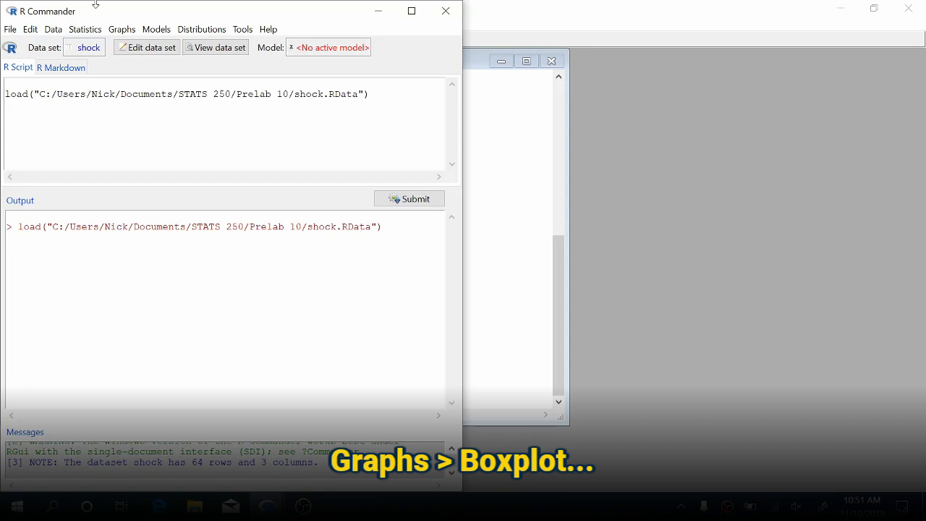
- Draw a boxplot of bpressure split by shocktype groups, adjusting the default graph title in Options
{"action": "left_click", "coordinate": [127, 29]}
{"action": "left_click", "coordinate": [139, 150]}
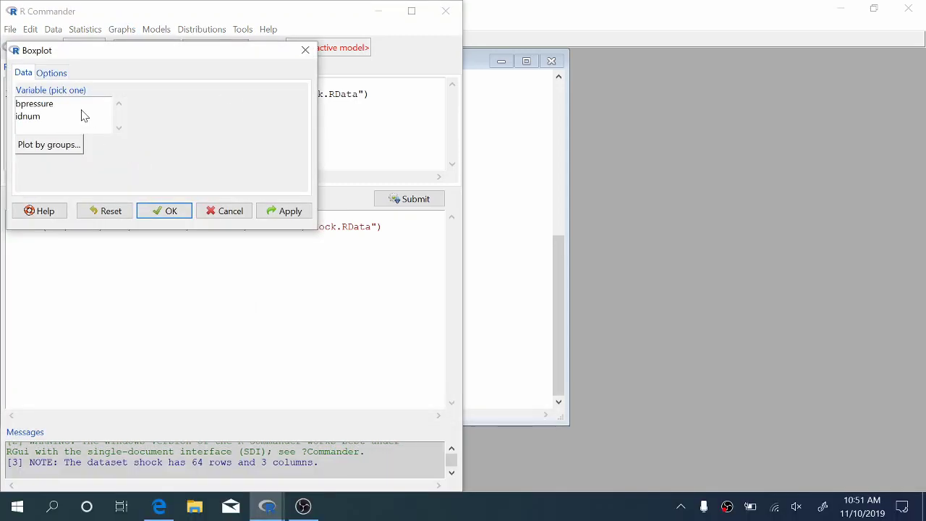
{"action": "left_click", "coordinate": [81, 109]}
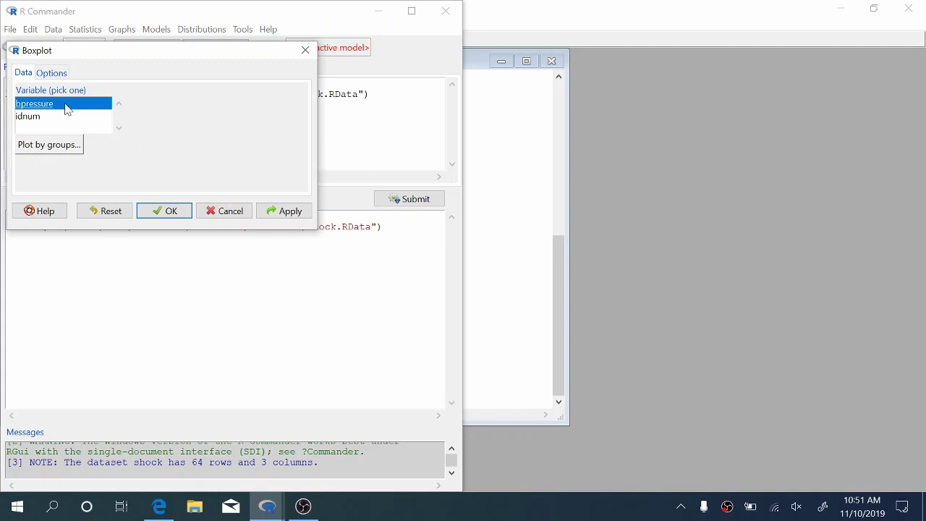
{"action": "left_click", "coordinate": [76, 150]}
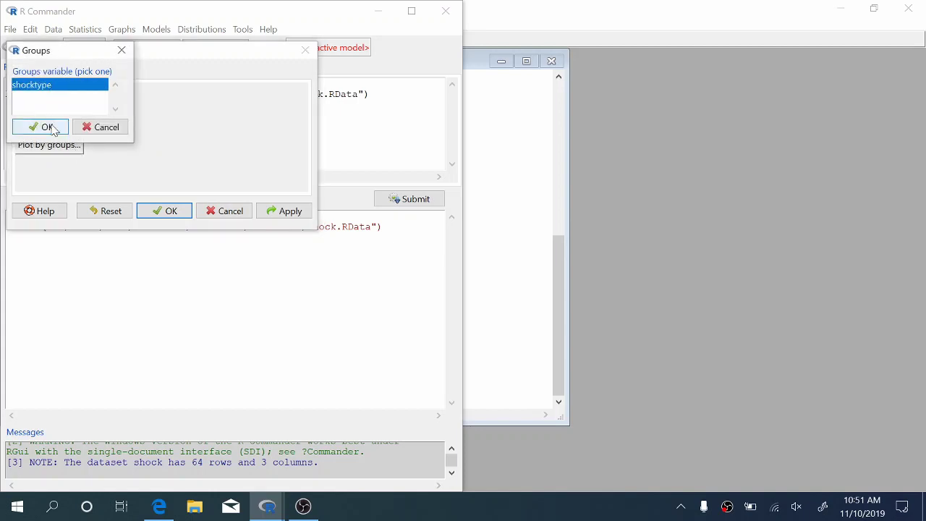
{"action": "left_click", "coordinate": [50, 126]}
{"action": "left_click", "coordinate": [51, 74]}
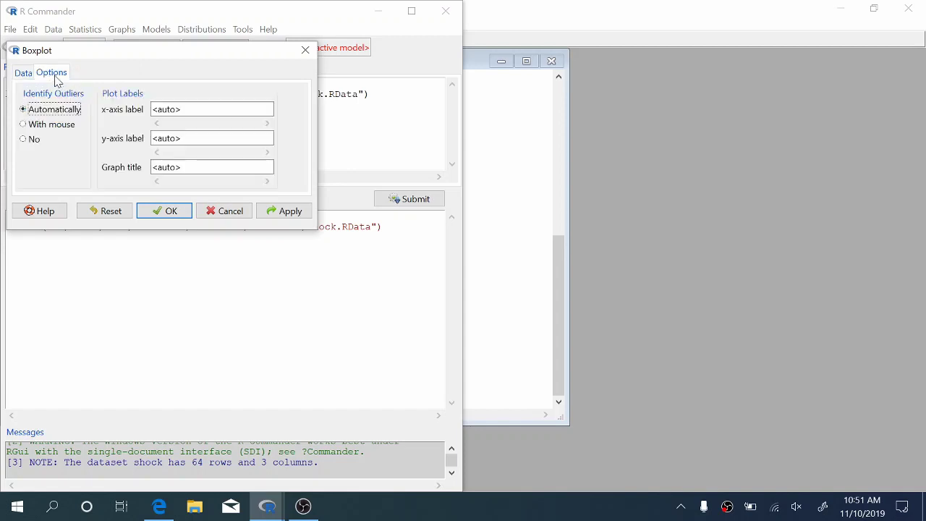
{"action": "left_click", "coordinate": [190, 167]}
{"action": "left_click_drag", "start_coordinate": [181, 167], "coordinate": [153, 168]}
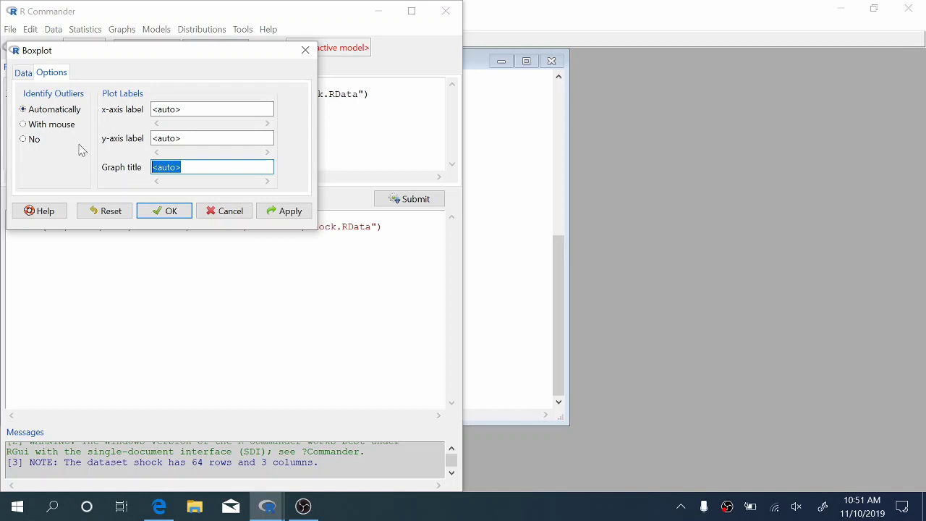
{"action": "left_click", "coordinate": [159, 211]}
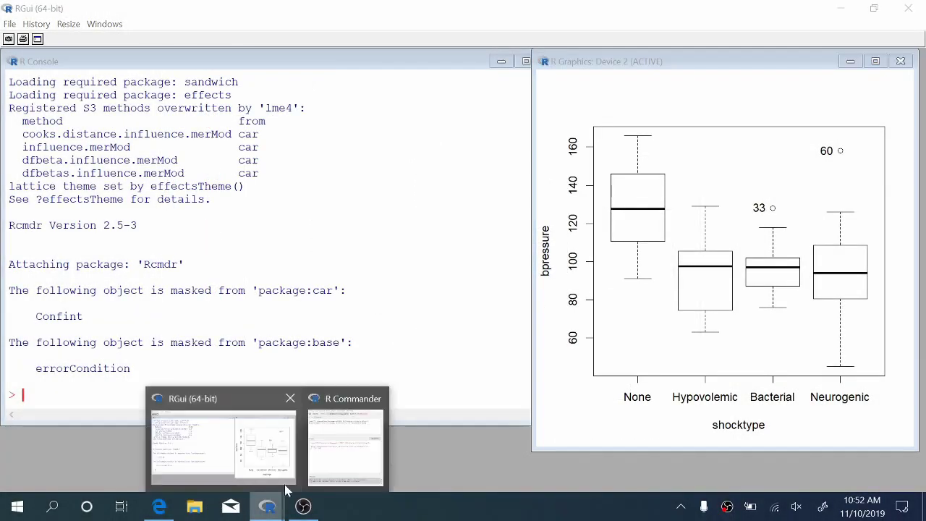
- Return to R Commander from the boxplot showing outliers 33 and 60
{"action": "left_click", "coordinate": [319, 463]}
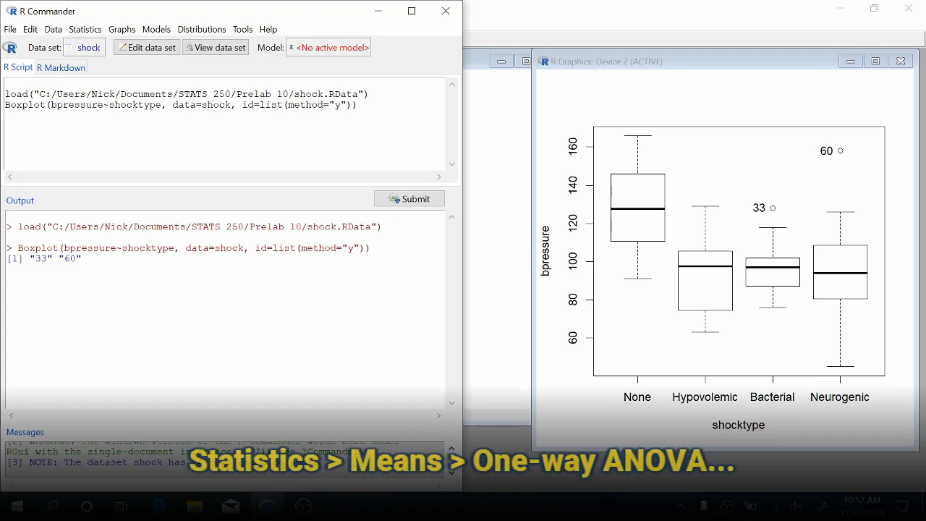
- Run one-way ANOVA AnovaModel.1 with bpressure as response and shocktype as groups
{"action": "left_click", "coordinate": [85, 29]}
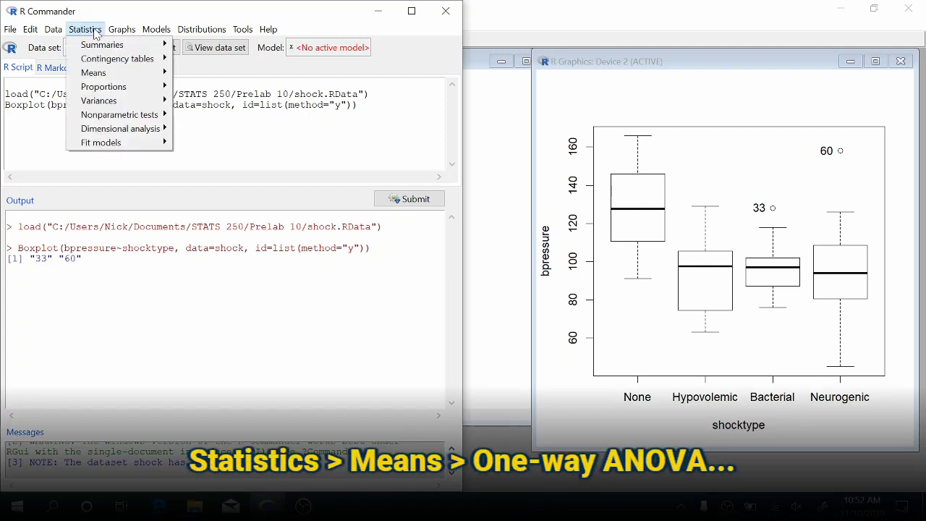
{"action": "mouse_move", "coordinate": [107, 74]}
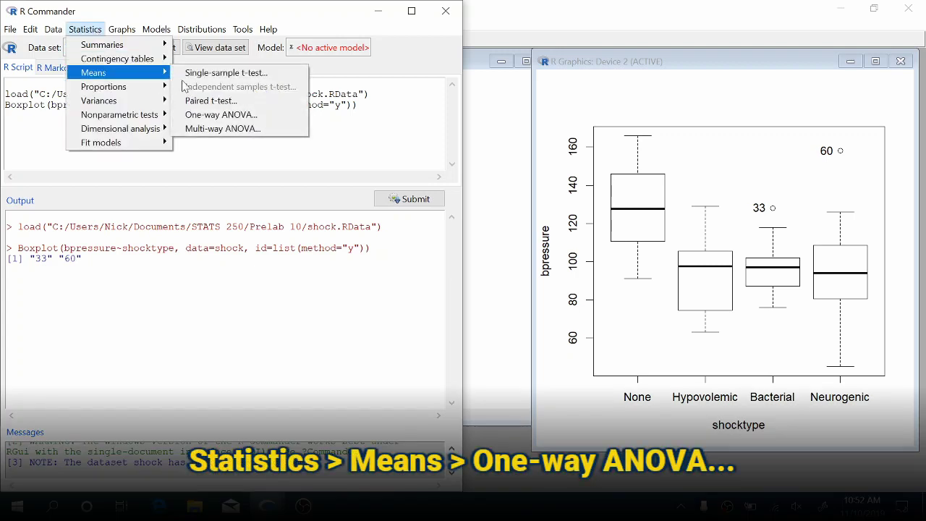
{"action": "left_click", "coordinate": [205, 118]}
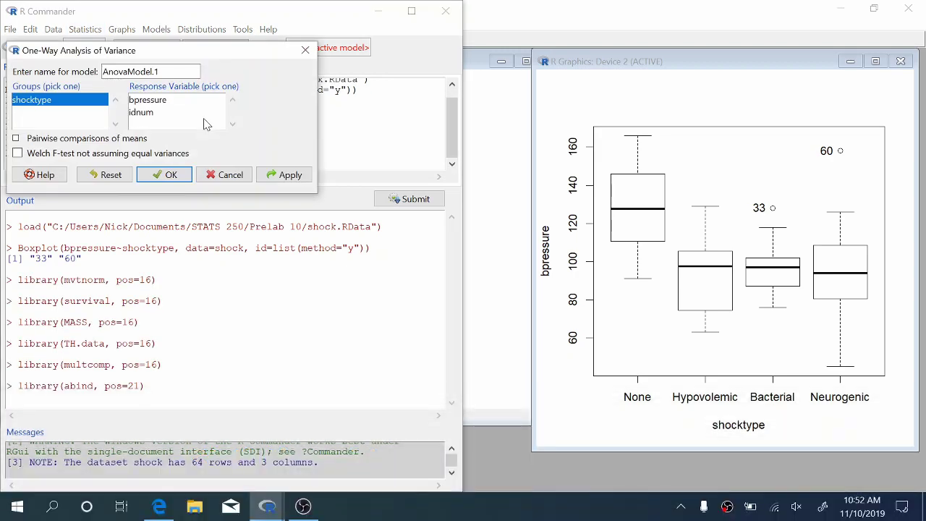
{"action": "left_click", "coordinate": [97, 72]}
{"action": "left_click", "coordinate": [161, 100]}
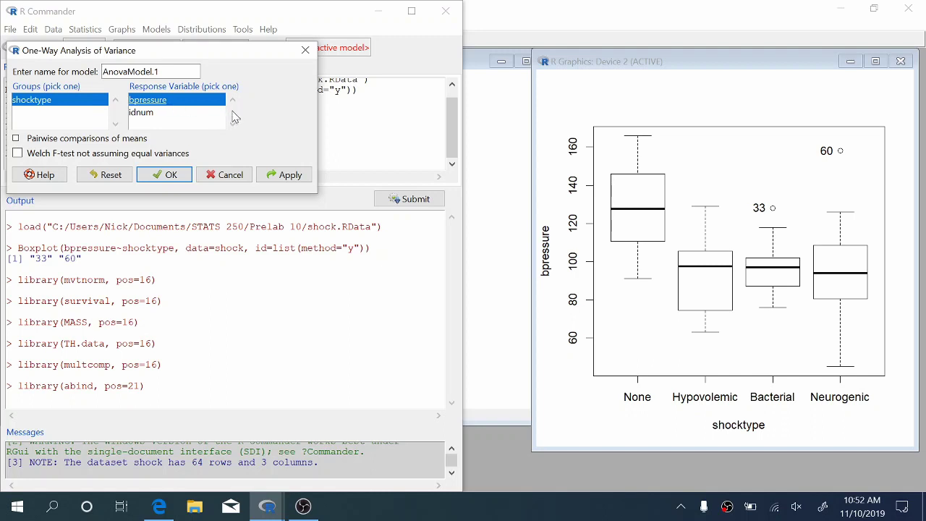
{"action": "left_click", "coordinate": [187, 181]}
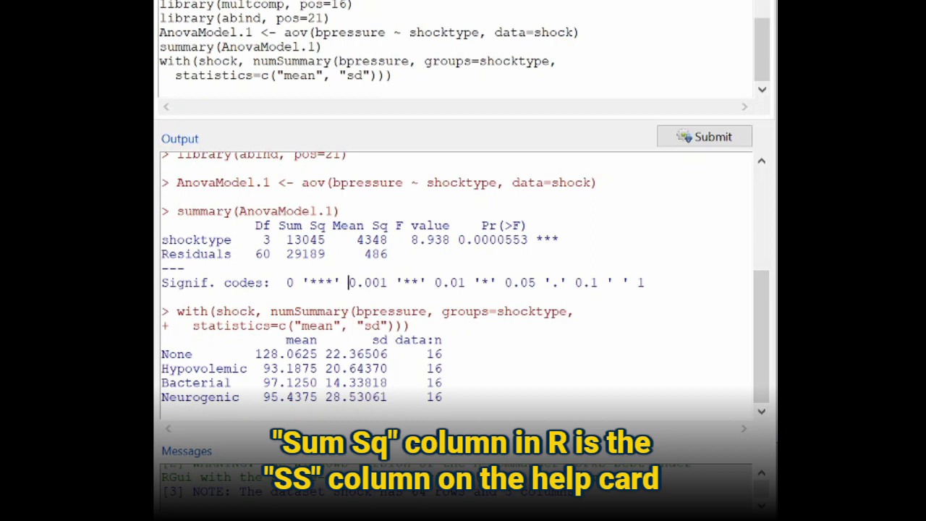
{"action": "left_click_drag", "start_coordinate": [287, 253], "coordinate": [327, 253]}
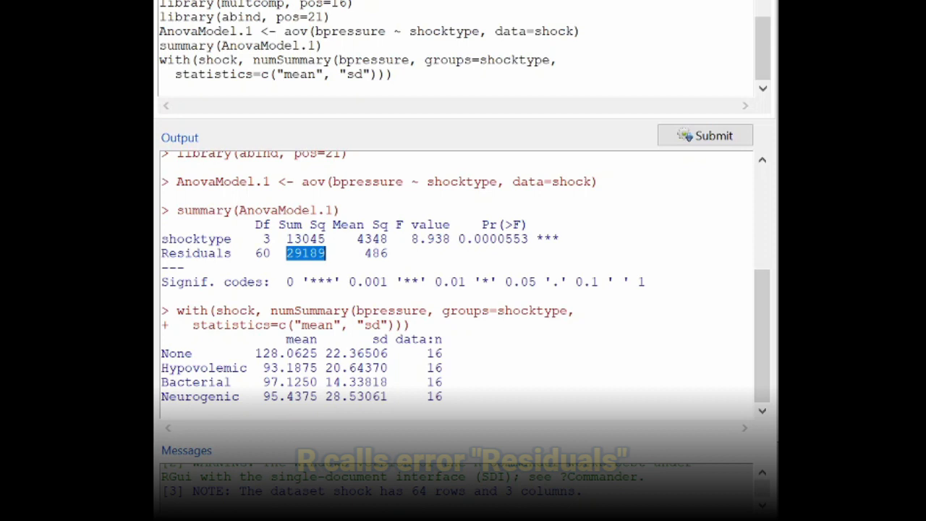
{"action": "left_click_drag", "start_coordinate": [238, 253], "coordinate": [160, 254]}
{"action": "left_click", "coordinate": [186, 267]}
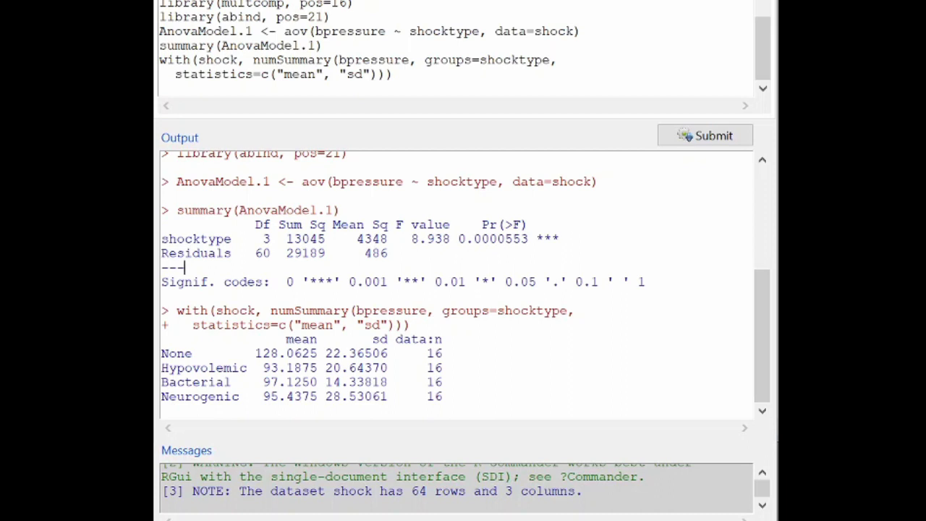
{"action": "left_click", "coordinate": [528, 239]}
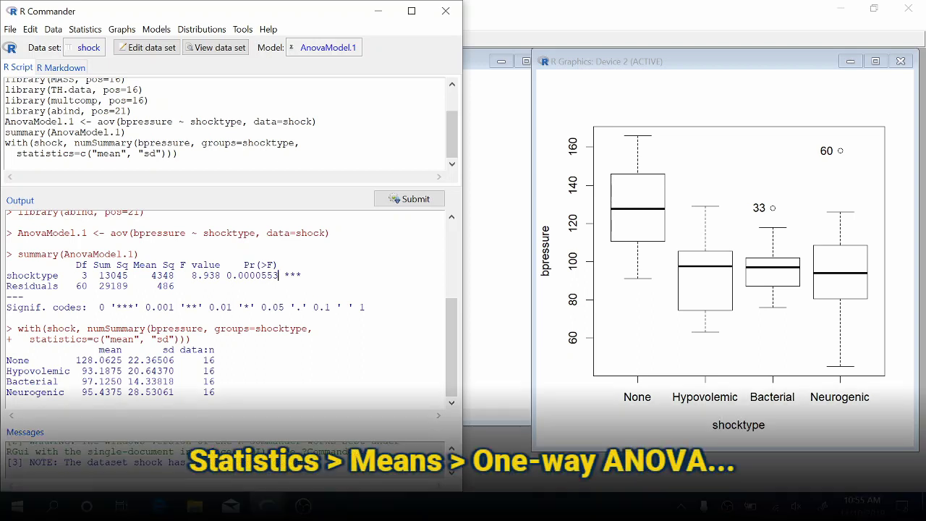
- Fit AnovaModel.2 of bpressure by shocktype with Tukey pairwise comparisons of means
{"action": "left_click", "coordinate": [85, 29]}
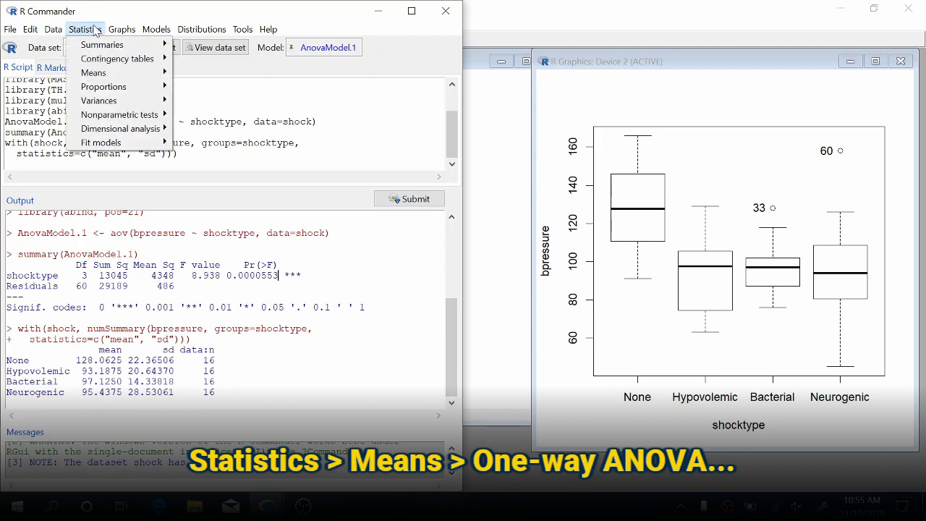
{"action": "mouse_move", "coordinate": [120, 72]}
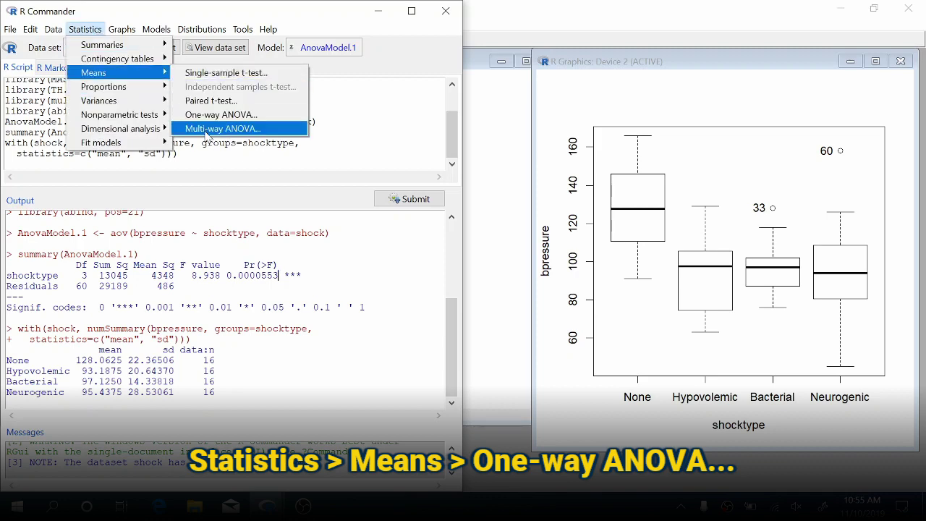
{"action": "left_click", "coordinate": [207, 121]}
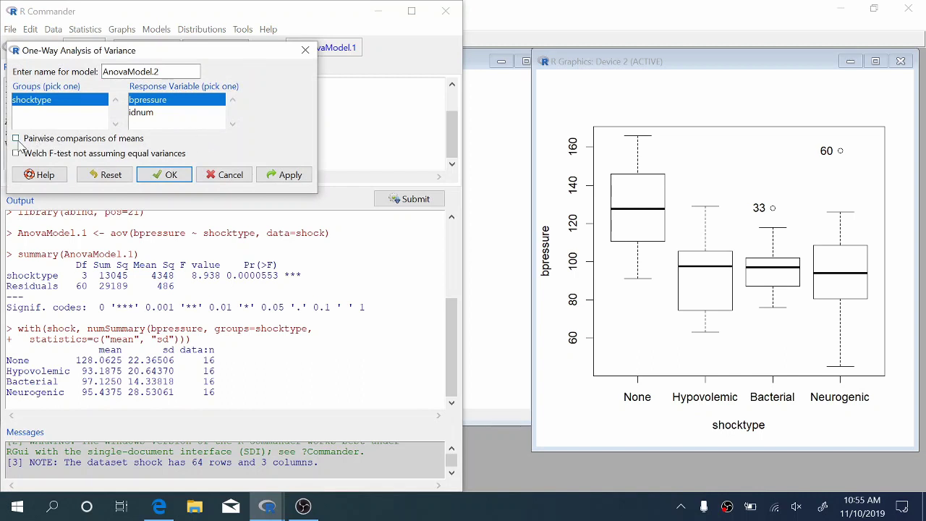
{"action": "left_click", "coordinate": [16, 138]}
{"action": "left_click", "coordinate": [164, 175]}
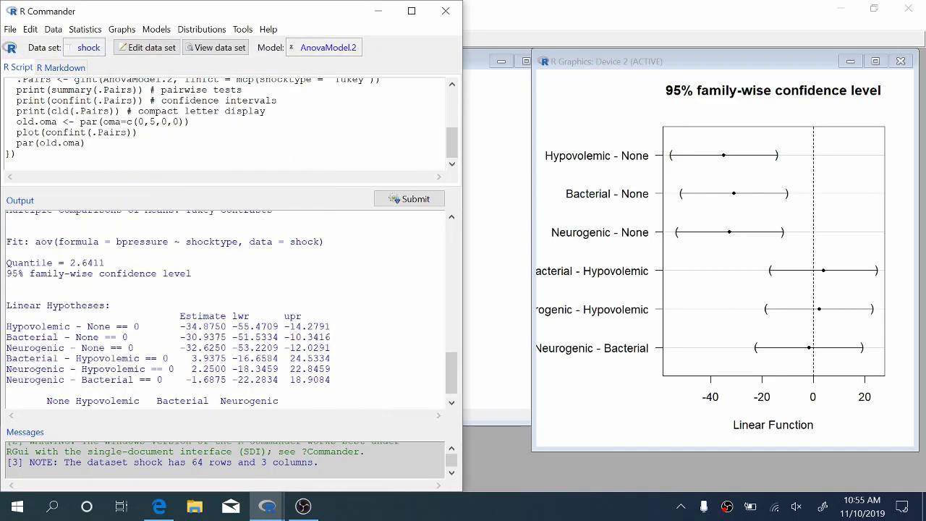
- Review the Tukey output and widen the 95% family-wise confidence interval plot window leftward
{"action": "scroll", "coordinate": [224, 304], "scroll_direction": "up", "scroll_amount": 8}
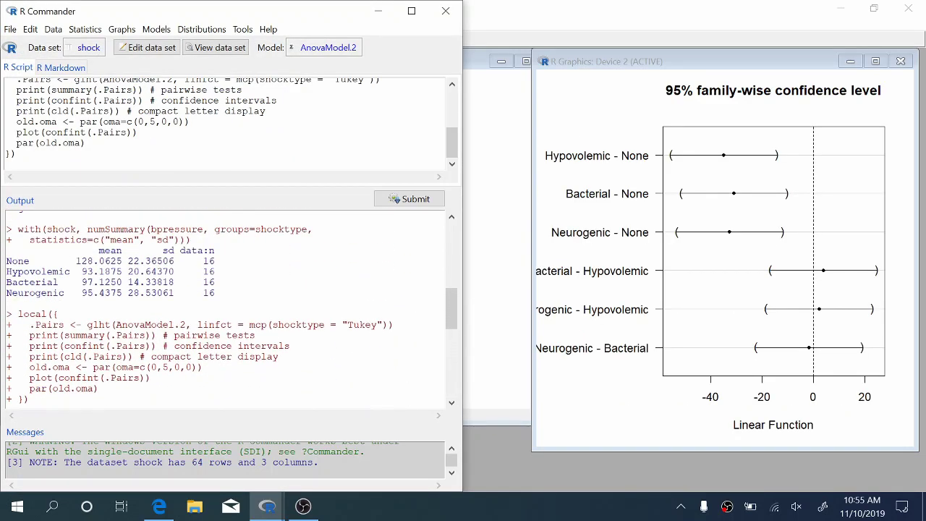
{"action": "scroll", "coordinate": [232, 304], "scroll_direction": "down", "scroll_amount": 6}
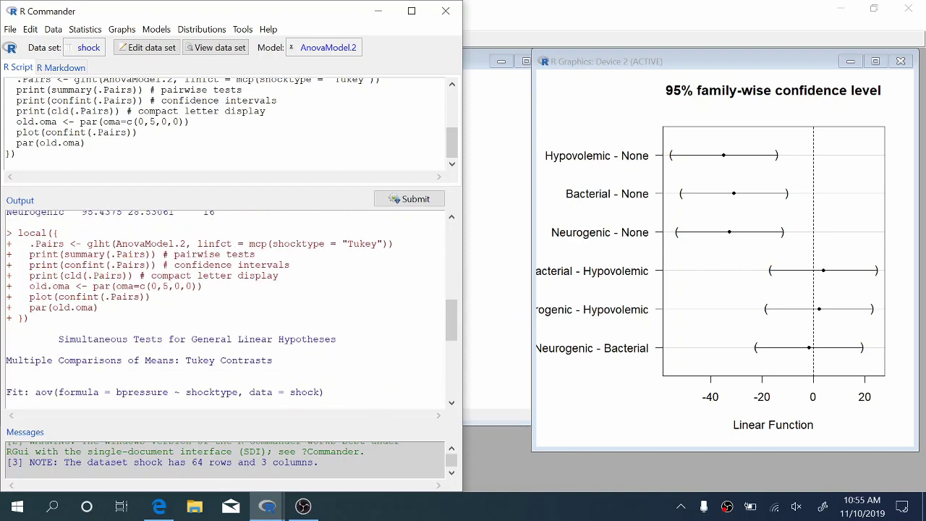
{"action": "scroll", "coordinate": [232, 304], "scroll_direction": "up", "scroll_amount": 8}
{"action": "scroll", "coordinate": [224, 304], "scroll_direction": "up", "scroll_amount": 3}
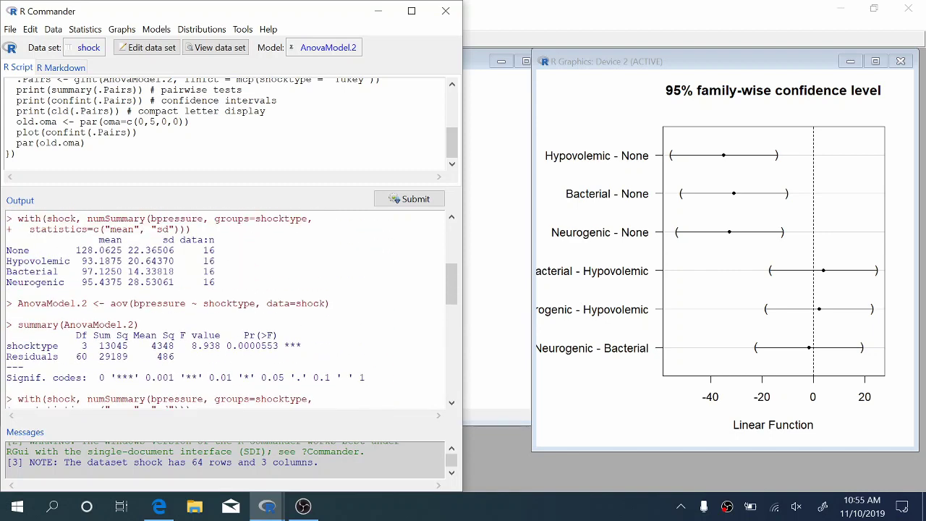
{"action": "scroll", "coordinate": [224, 304], "scroll_direction": "down", "scroll_amount": 2}
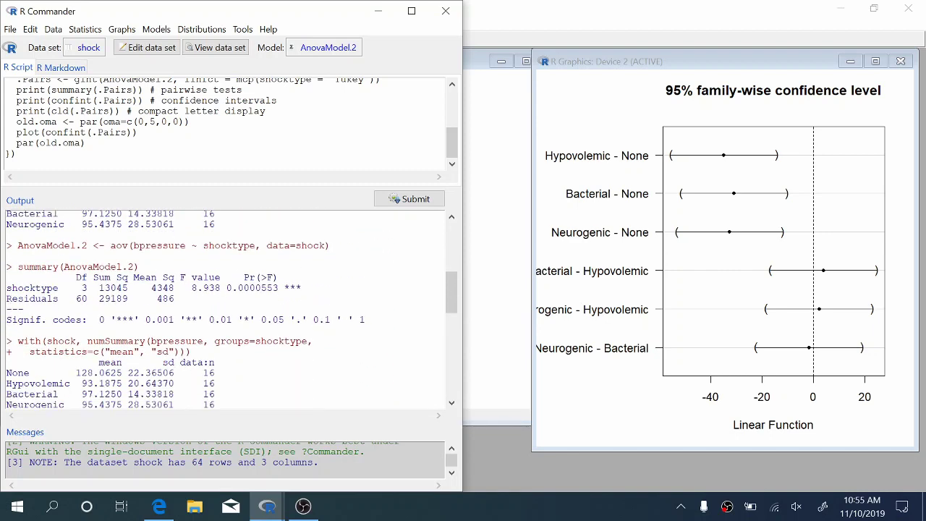
{"action": "scroll", "coordinate": [224, 304], "scroll_direction": "down", "scroll_amount": 3}
{"action": "scroll", "coordinate": [232, 309], "scroll_direction": "down", "scroll_amount": 5}
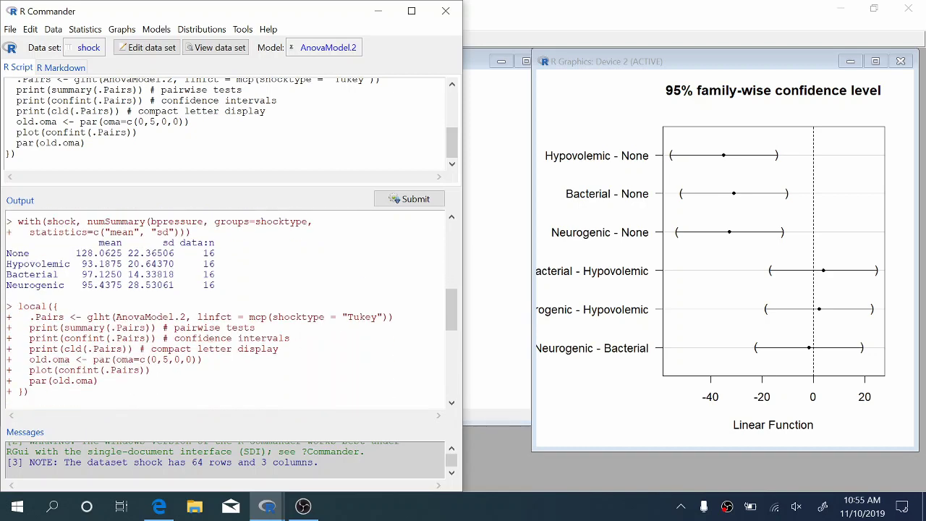
{"action": "scroll", "coordinate": [232, 309], "scroll_direction": "down", "scroll_amount": 1}
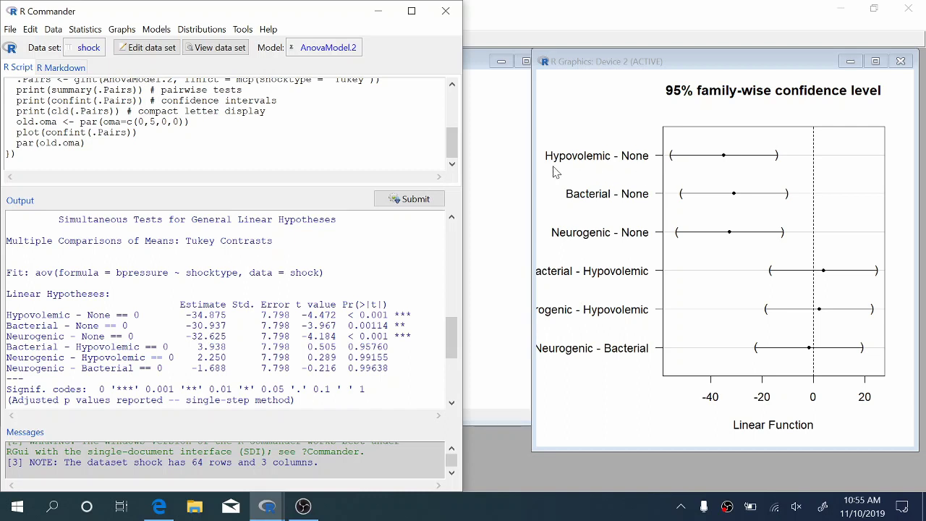
{"action": "left_click_drag", "start_coordinate": [534, 165], "coordinate": [424, 166]}
{"action": "left_click_drag", "start_coordinate": [421, 238], "coordinate": [180, 239]}
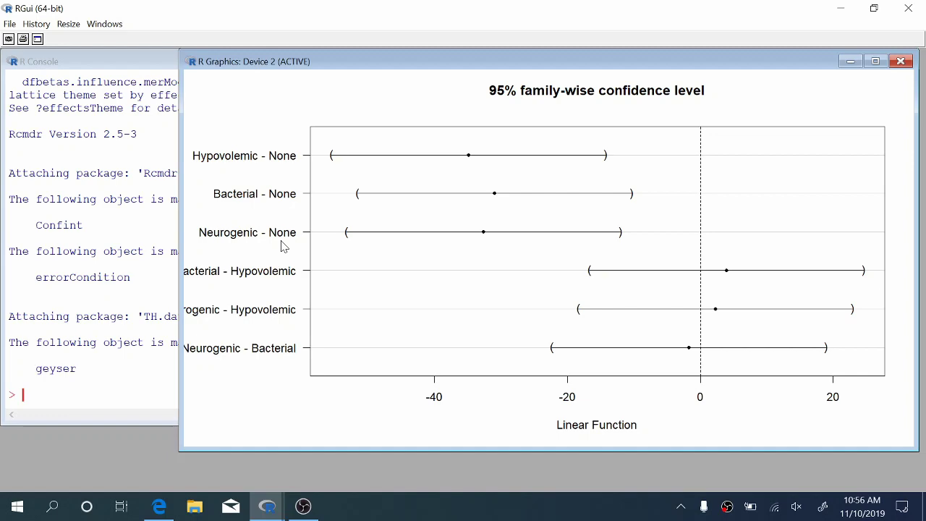
- Switch back to R Commander with Alt+Tab
{"action": "key", "text": "alt+Tab"}
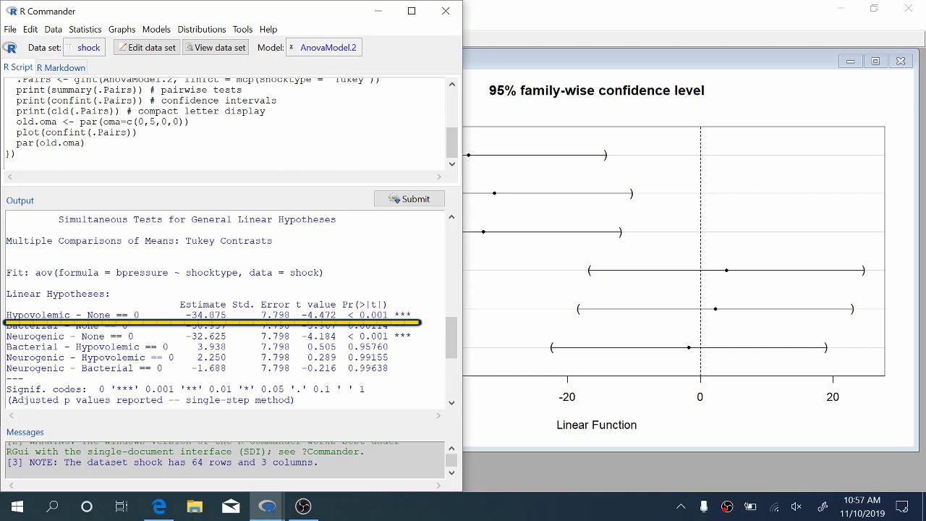
- Replace the R Markdown placeholder main title with 'Prelab 10 ANOVA'
{"action": "left_click", "coordinate": [61, 67]}
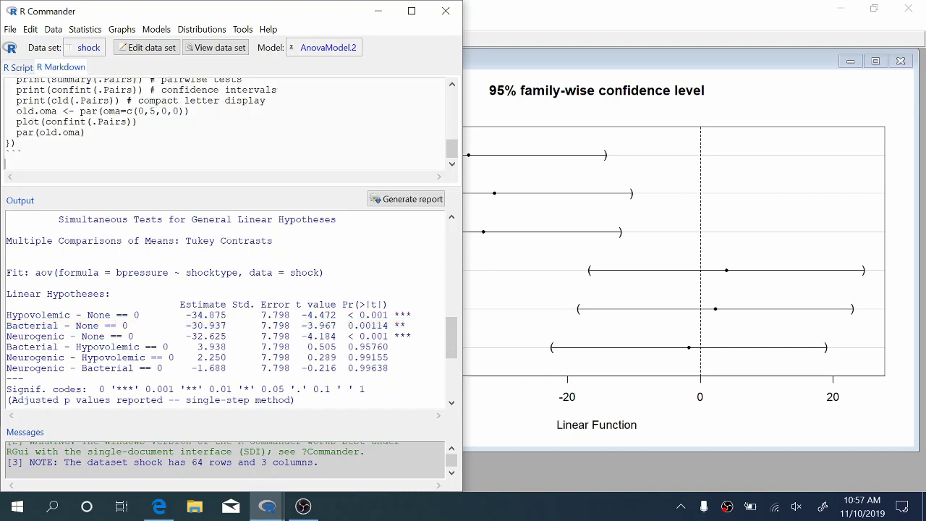
{"action": "scroll", "coordinate": [225, 123], "scroll_direction": "up", "scroll_amount": 15}
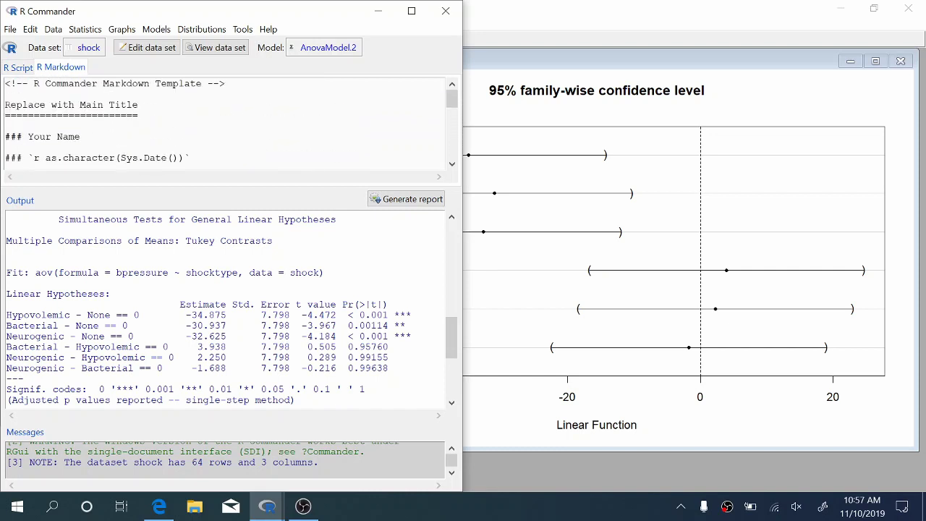
{"action": "left_click_drag", "start_coordinate": [139, 105], "coordinate": [5, 105]}
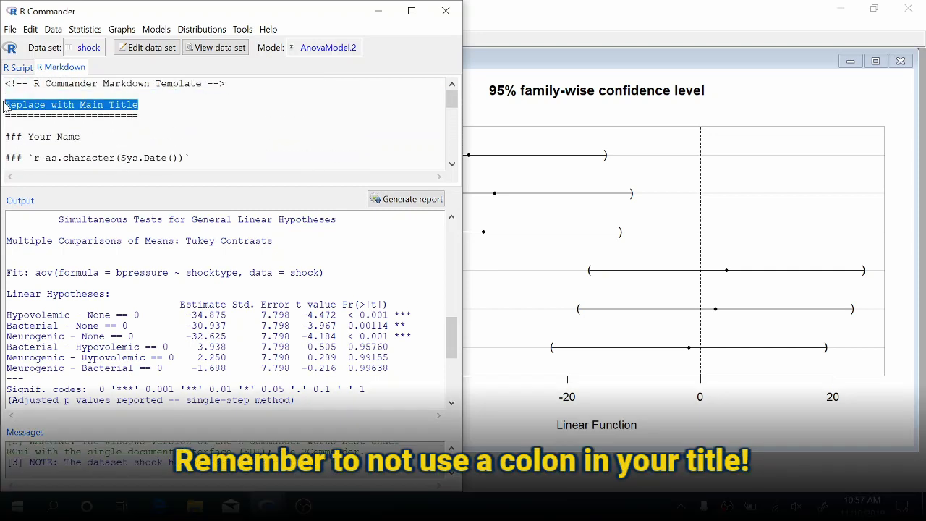
{"action": "type", "text": "Prelab "}
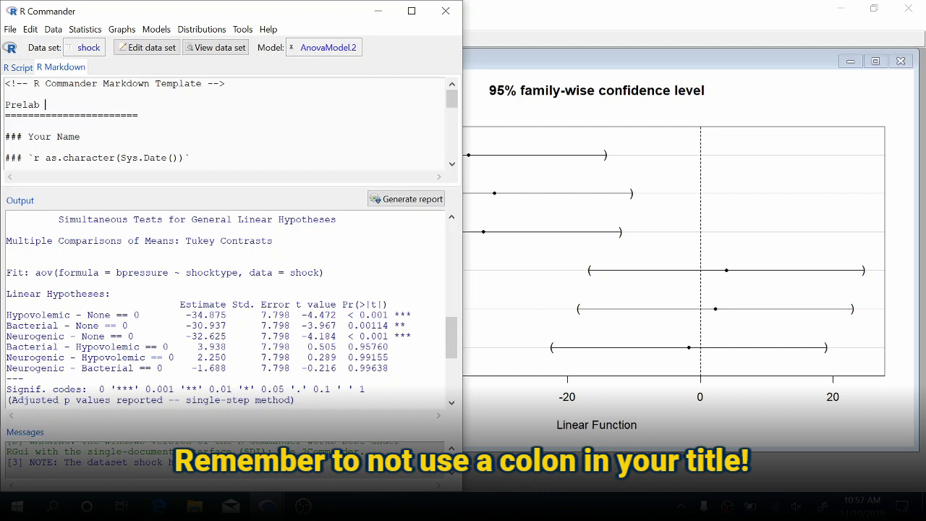
{"action": "type", "text": "10 ANOVA"}
- Save the R Markdown file as prelab10-tutorial.Rmd in the Prelab 10 folder
{"action": "left_click", "coordinate": [10, 28]}
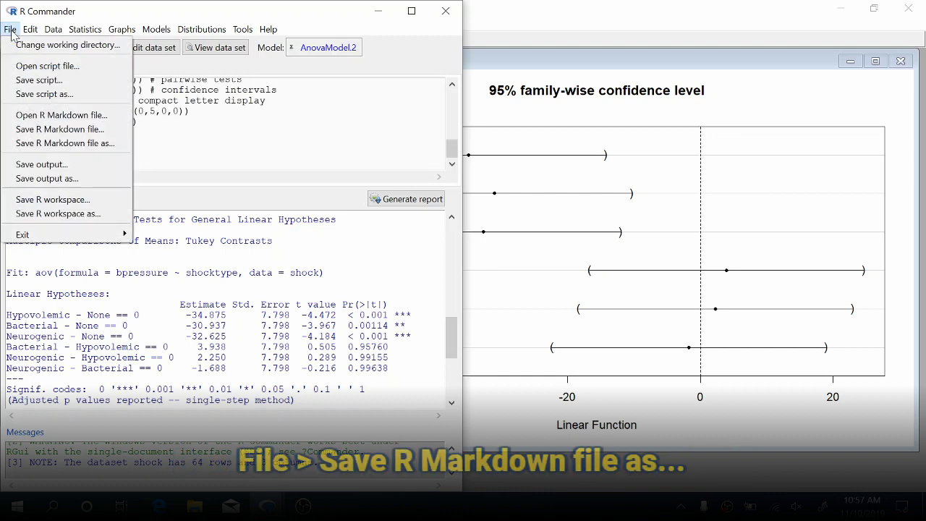
{"action": "left_click", "coordinate": [83, 146]}
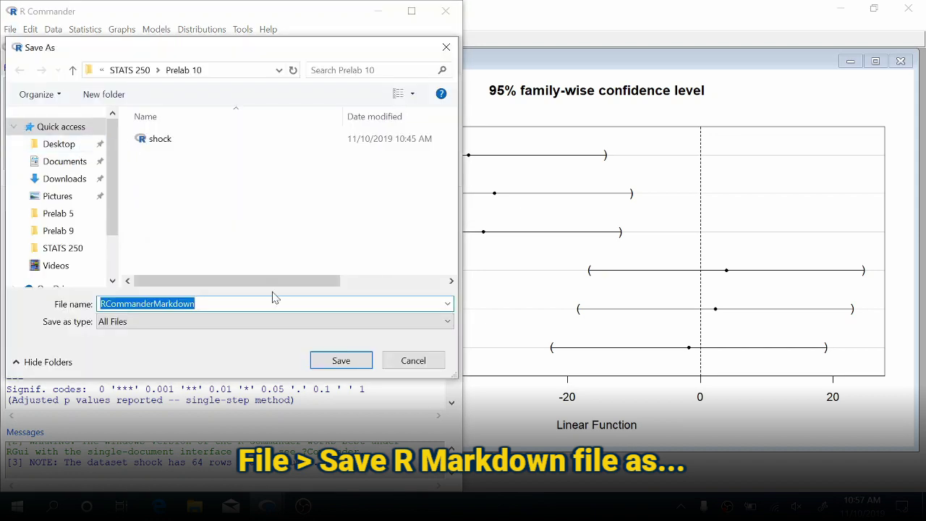
{"action": "type", "text": "preal"}
{"action": "key", "text": "BackSpace"}
{"action": "key", "text": "BackSpace"}
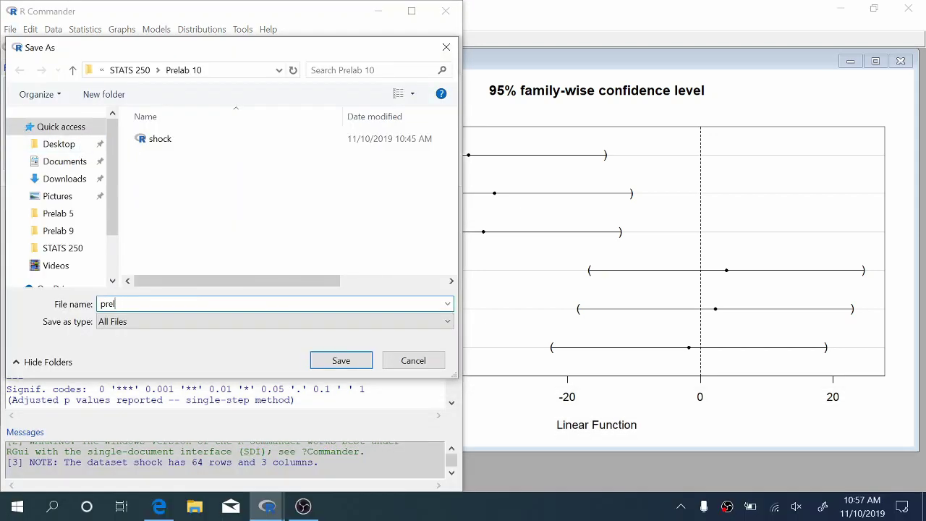
{"action": "type", "text": "lab10-tutorial.Rmd"}
{"action": "key", "text": "Return"}
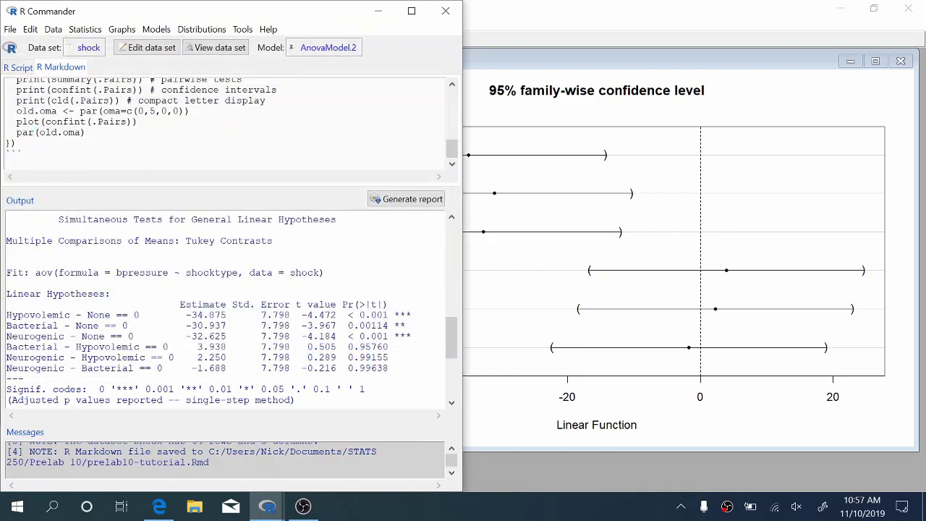
- Render the R Markdown file to HTML and scroll through the boxplot, ANOVA table and Tukey code
{"action": "left_click", "coordinate": [402, 201]}
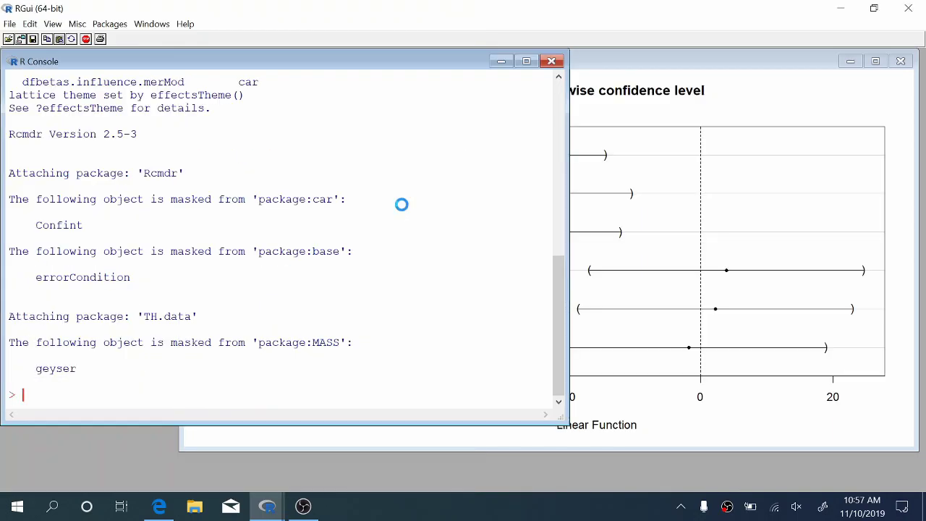
{"action": "scroll", "coordinate": [794, 325], "scroll_direction": "down", "scroll_amount": 15}
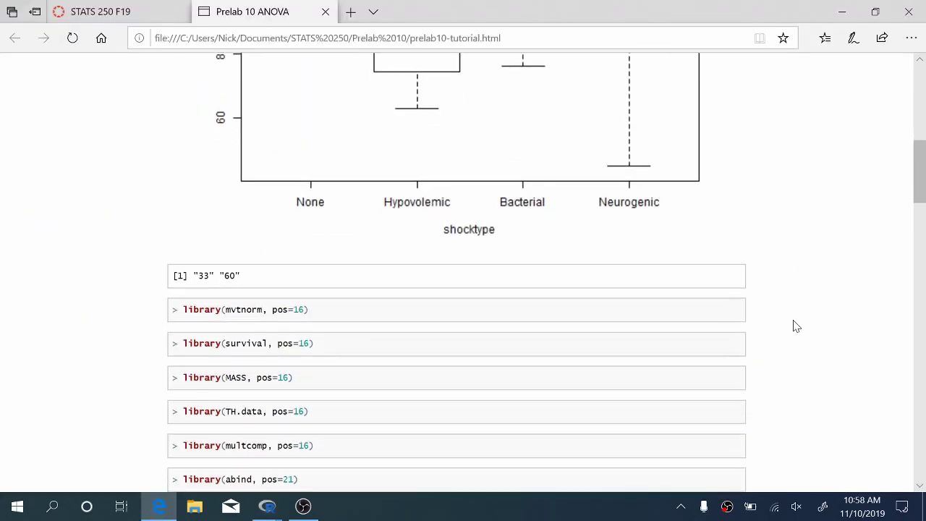
{"action": "scroll", "coordinate": [795, 325], "scroll_direction": "down", "scroll_amount": 10}
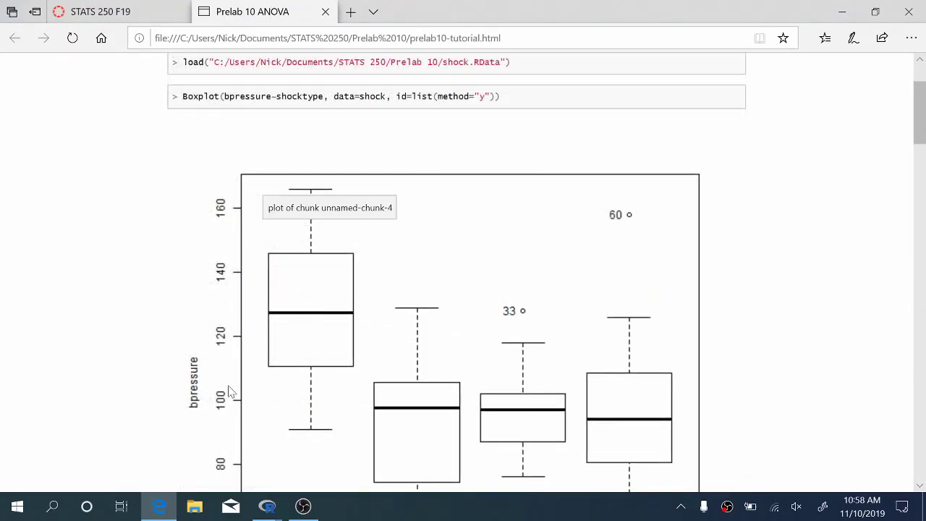
- Open the Prelab 10 folder in File Explorer to view the generated HTML, md and Rmd files
{"action": "left_click", "coordinate": [195, 506]}
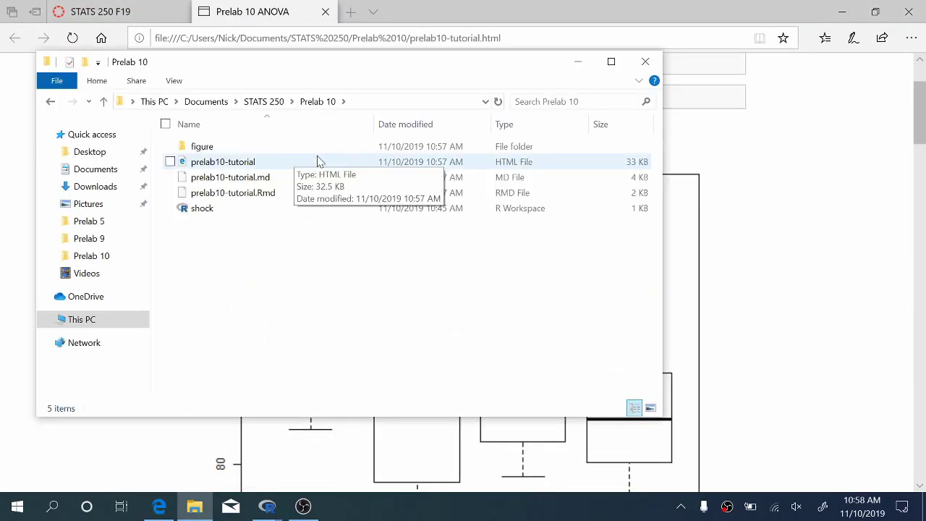